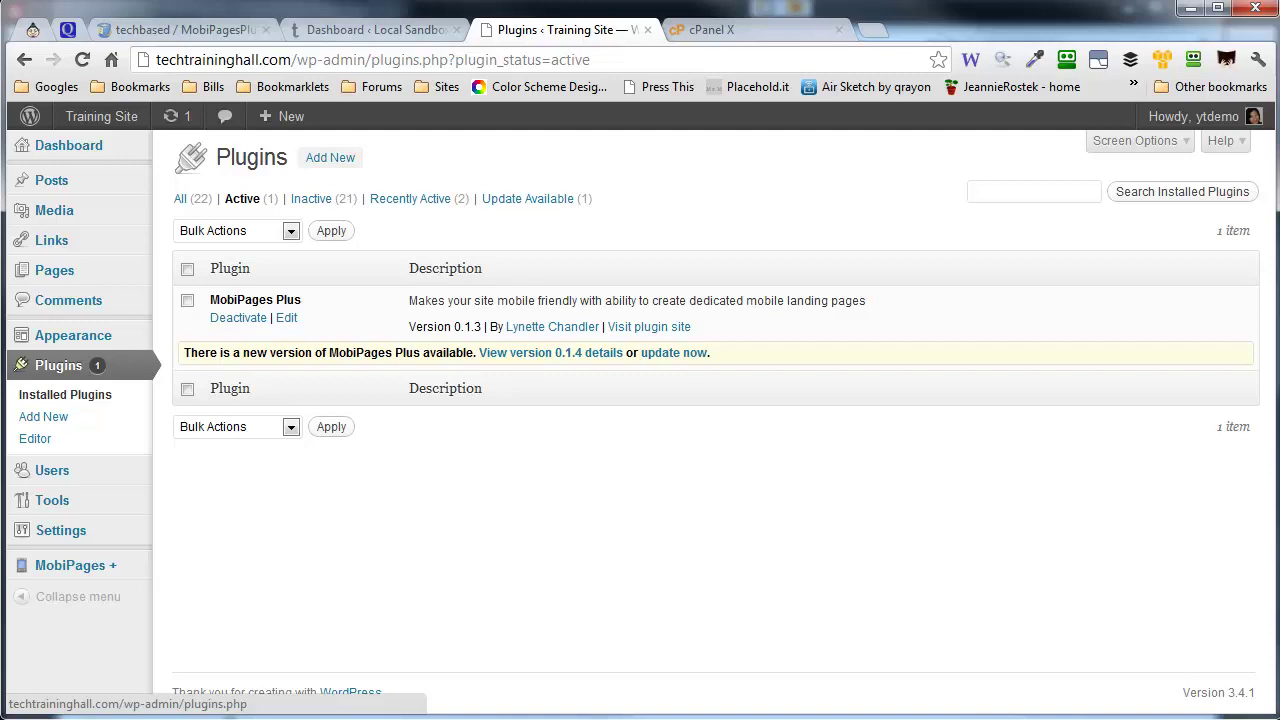
Locate the update archive tbpmobipagesplus-0.1.4.zip in the MobiPagesPlus delivery folder in Windows Explorer.
{"action": "key", "text": "alt+Tab"}
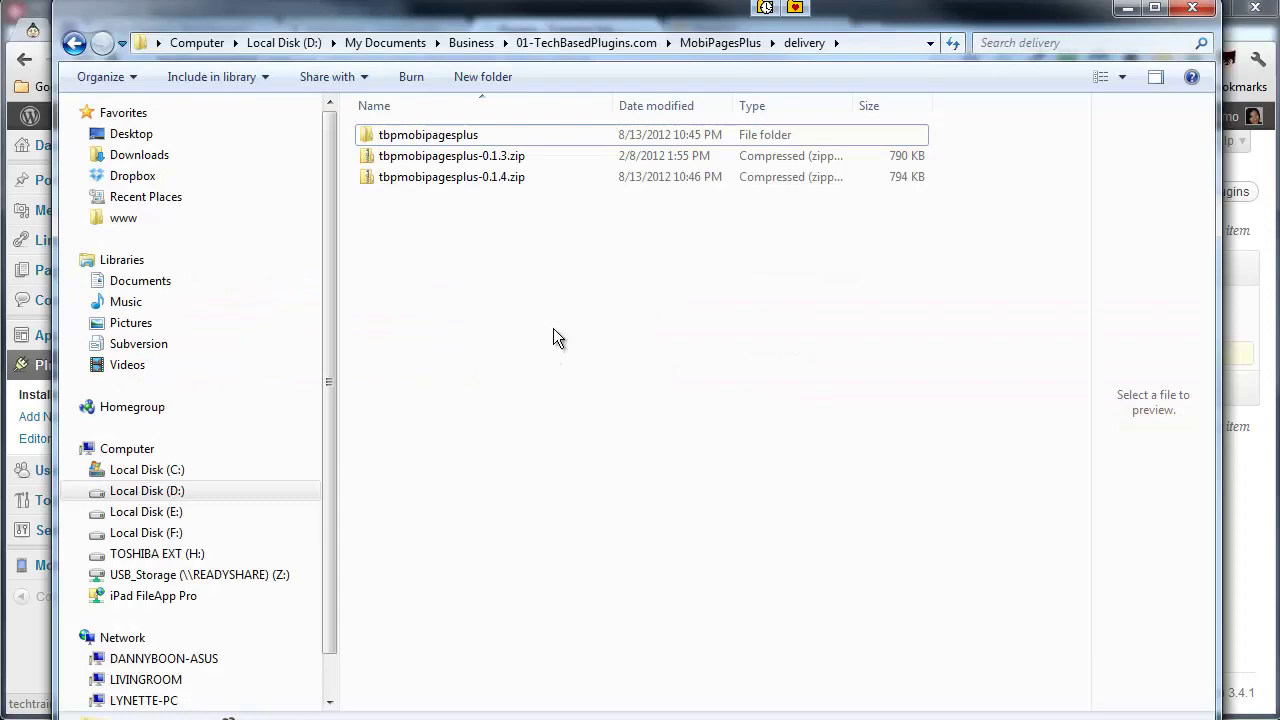
{"action": "left_click", "coordinate": [400, 177]}
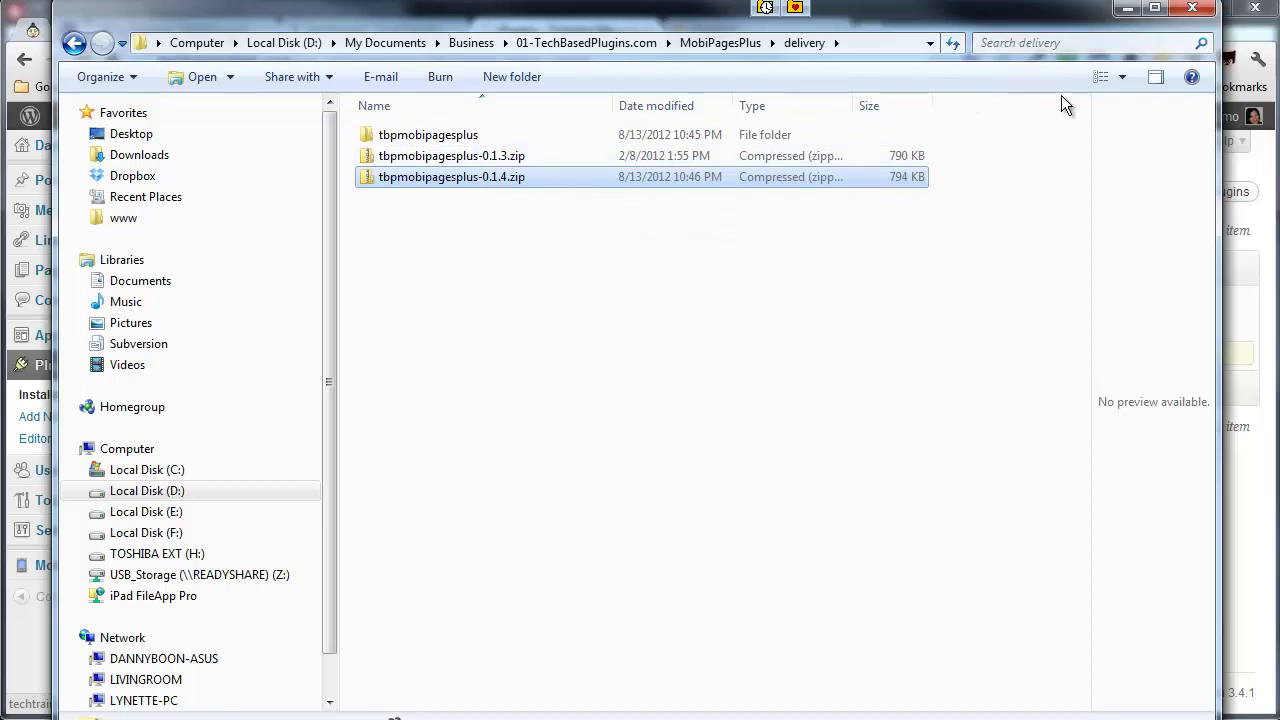
{"action": "left_click", "coordinate": [1128, 9]}
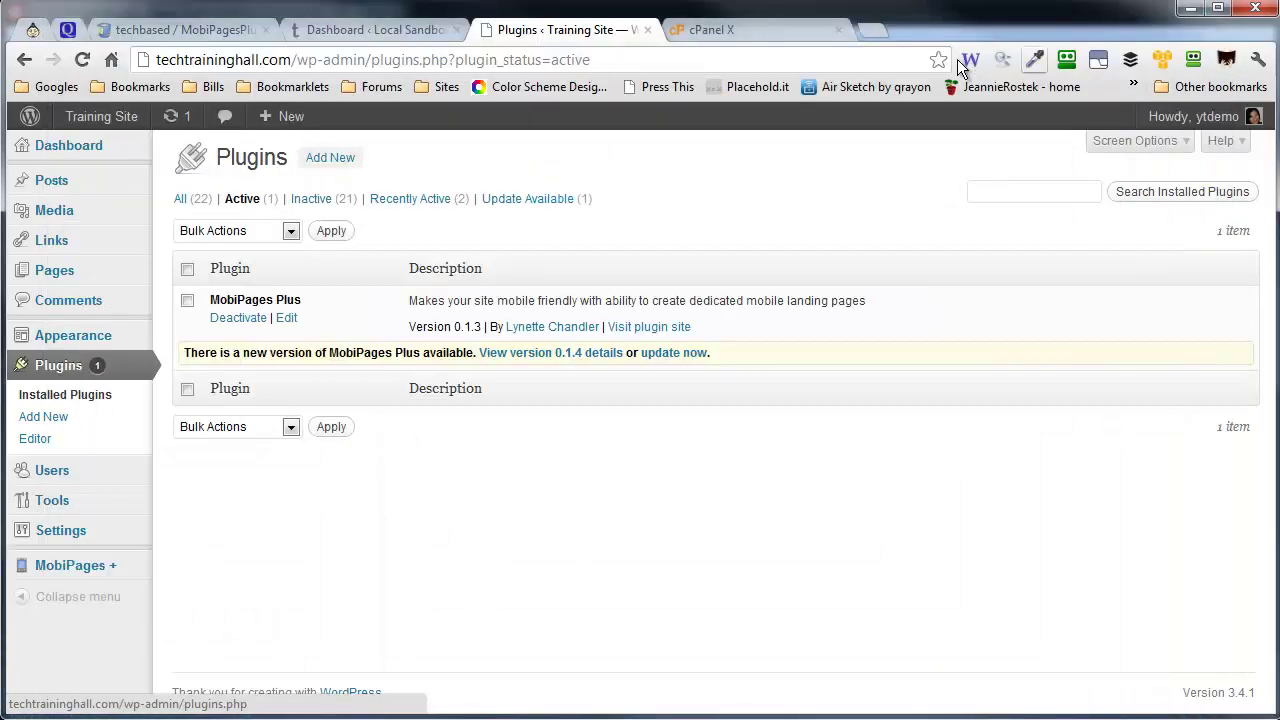
Switch to cPanel File Manager and open the public_html/wp-content/plugins folder.
{"action": "left_click", "coordinate": [745, 27]}
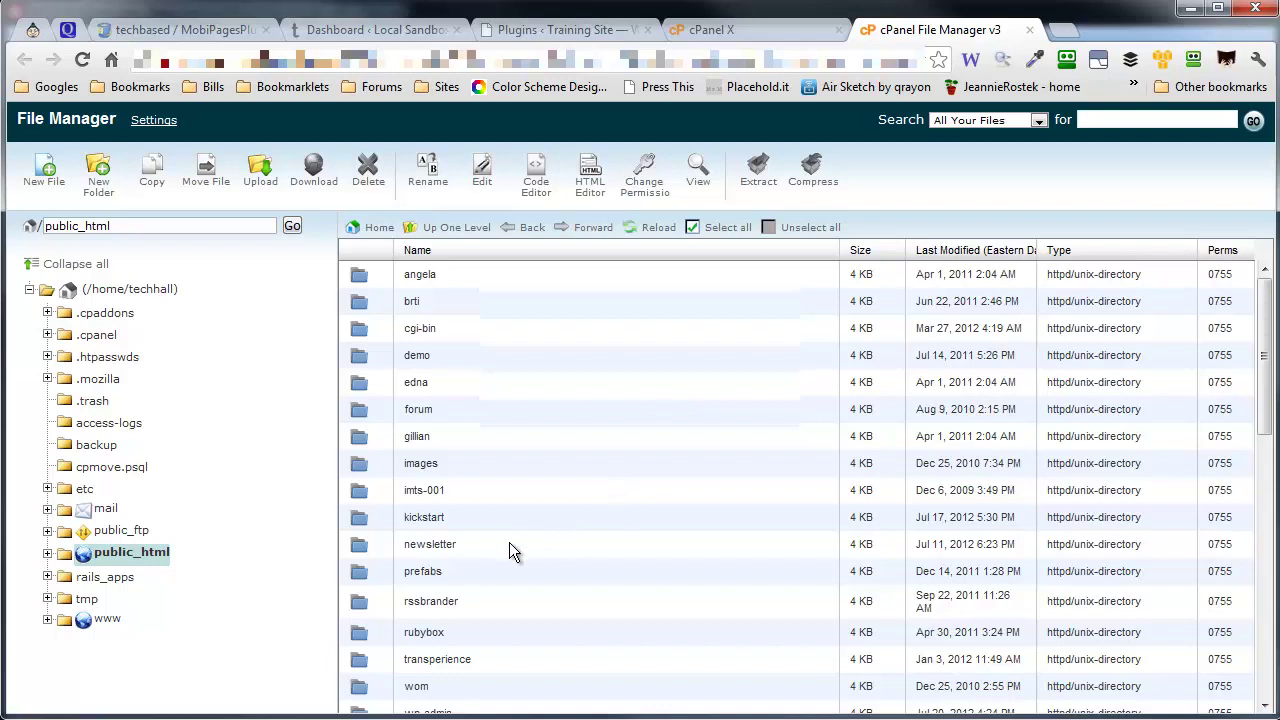
{"action": "left_click", "coordinate": [160, 556]}
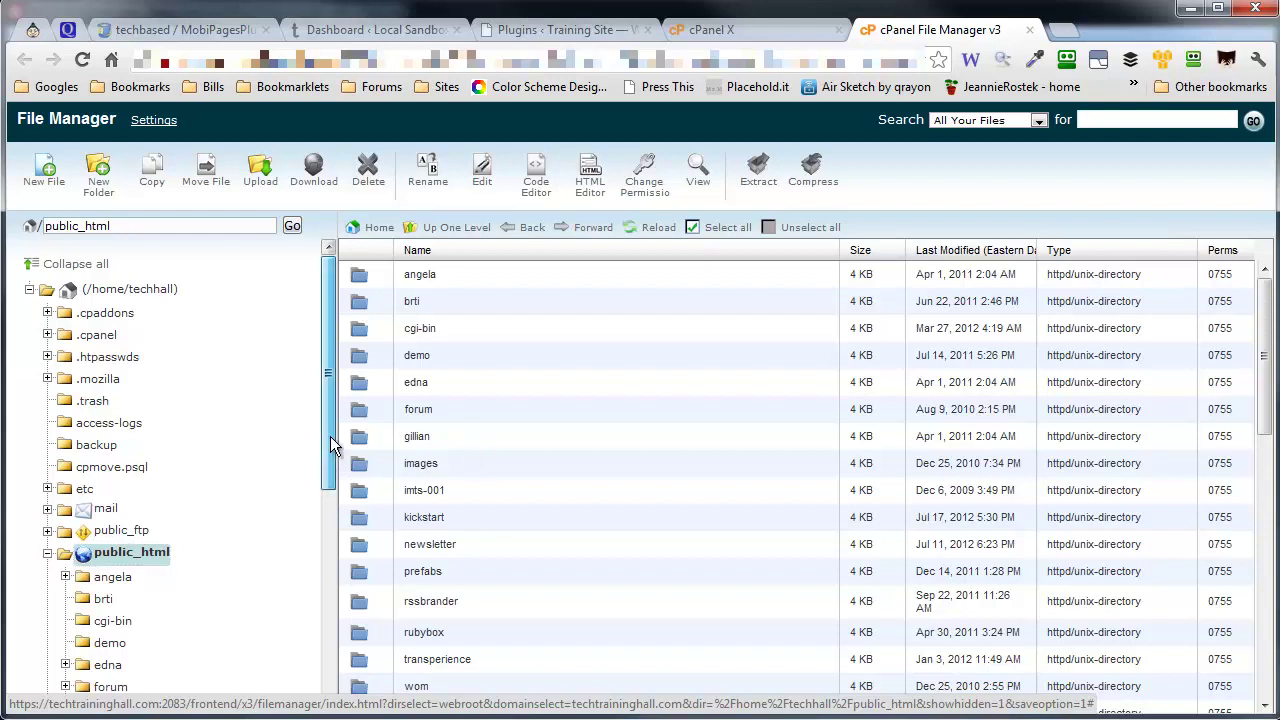
{"action": "left_click_drag", "start_coordinate": [330, 456], "coordinate": [315, 612]}
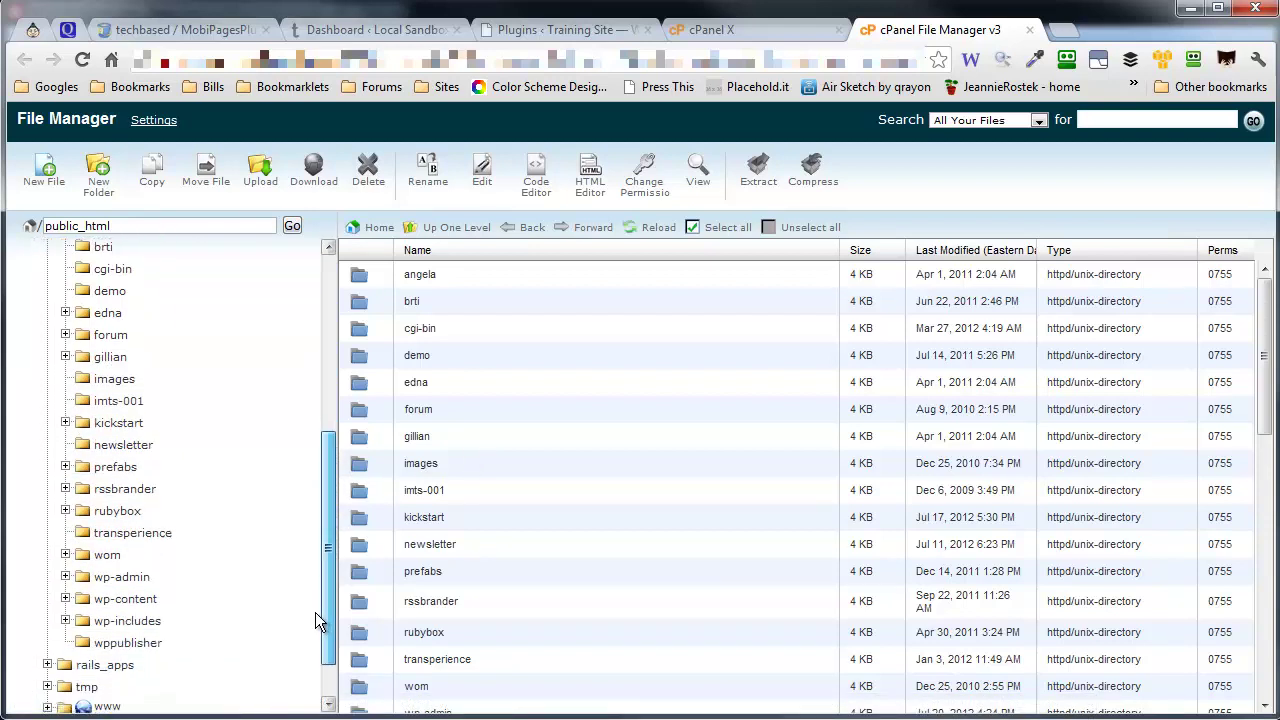
{"action": "left_click", "coordinate": [147, 605]}
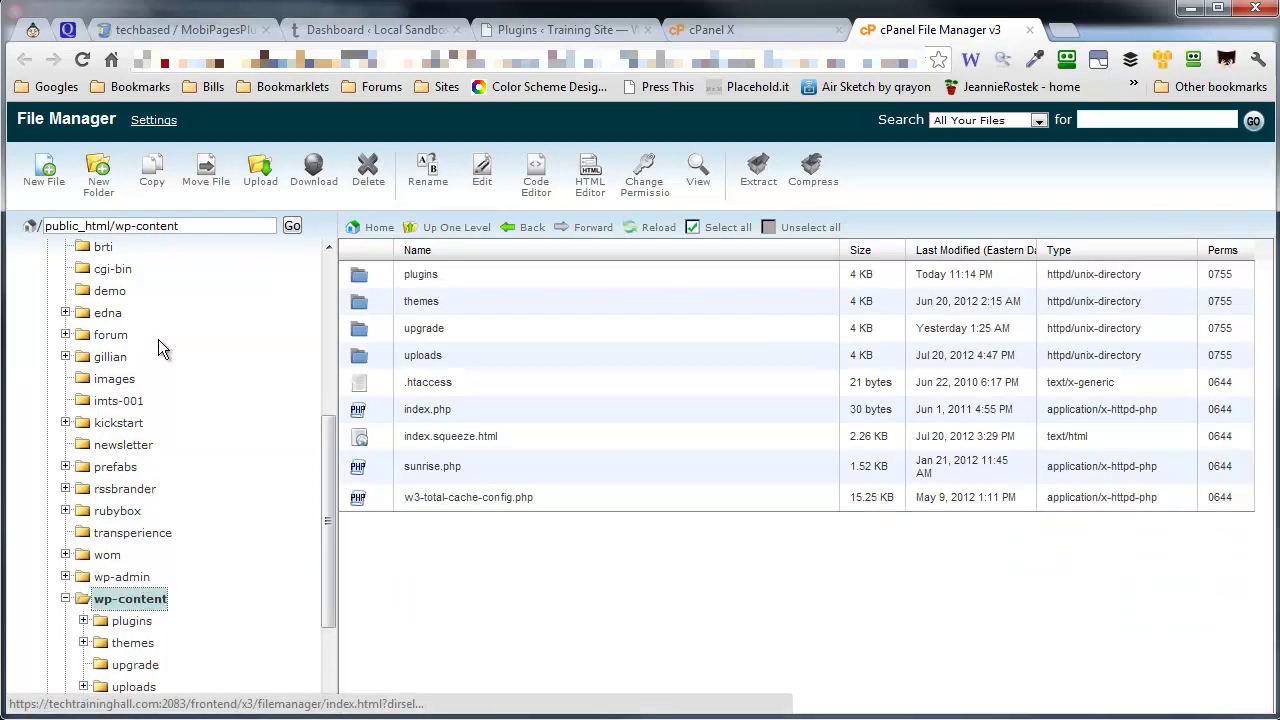
{"action": "scroll", "coordinate": [159, 334], "scroll_direction": "up", "scroll_amount": 3}
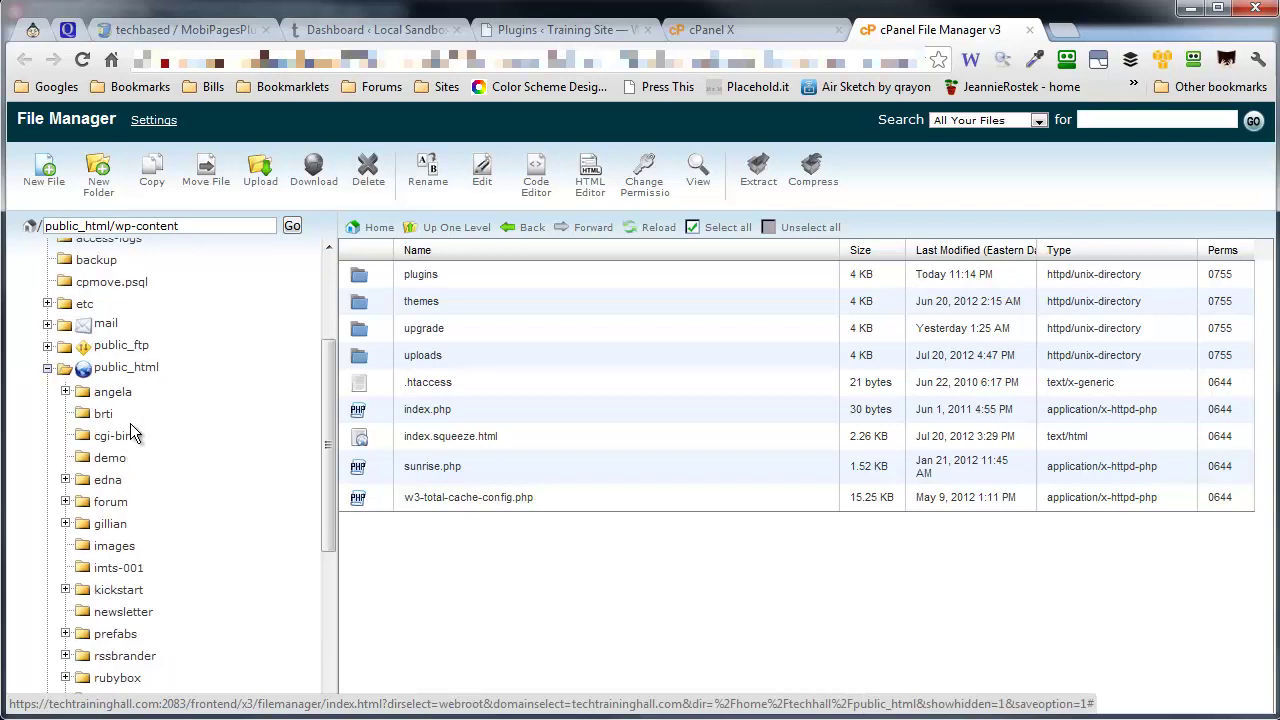
{"action": "scroll", "coordinate": [135, 443], "scroll_direction": "down", "scroll_amount": 3}
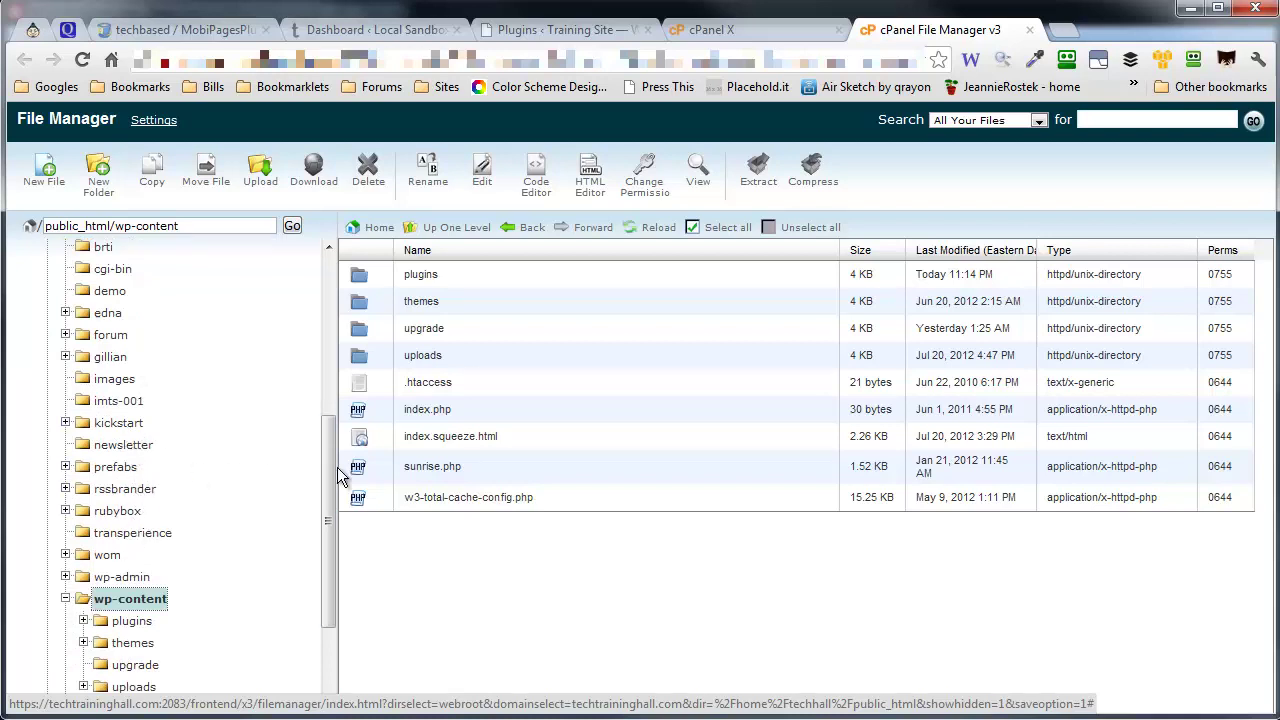
{"action": "scroll", "coordinate": [130, 585], "scroll_direction": "down", "scroll_amount": 1}
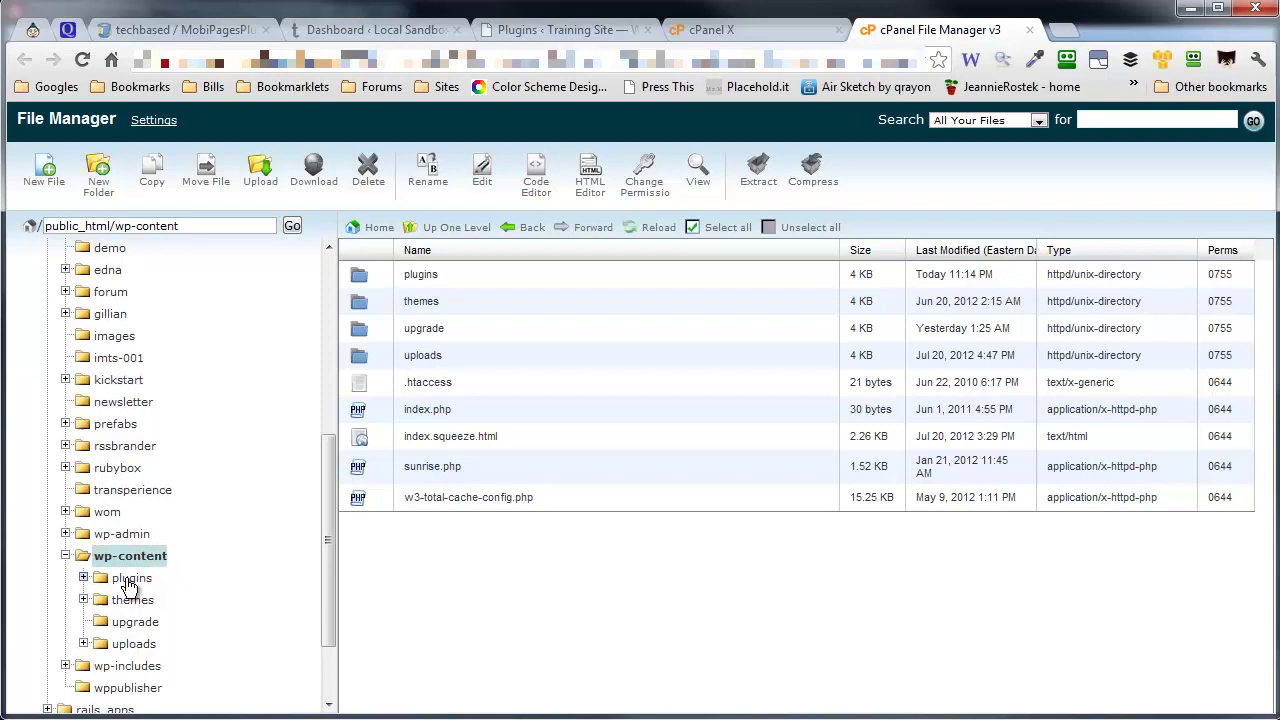
{"action": "left_click", "coordinate": [131, 579]}
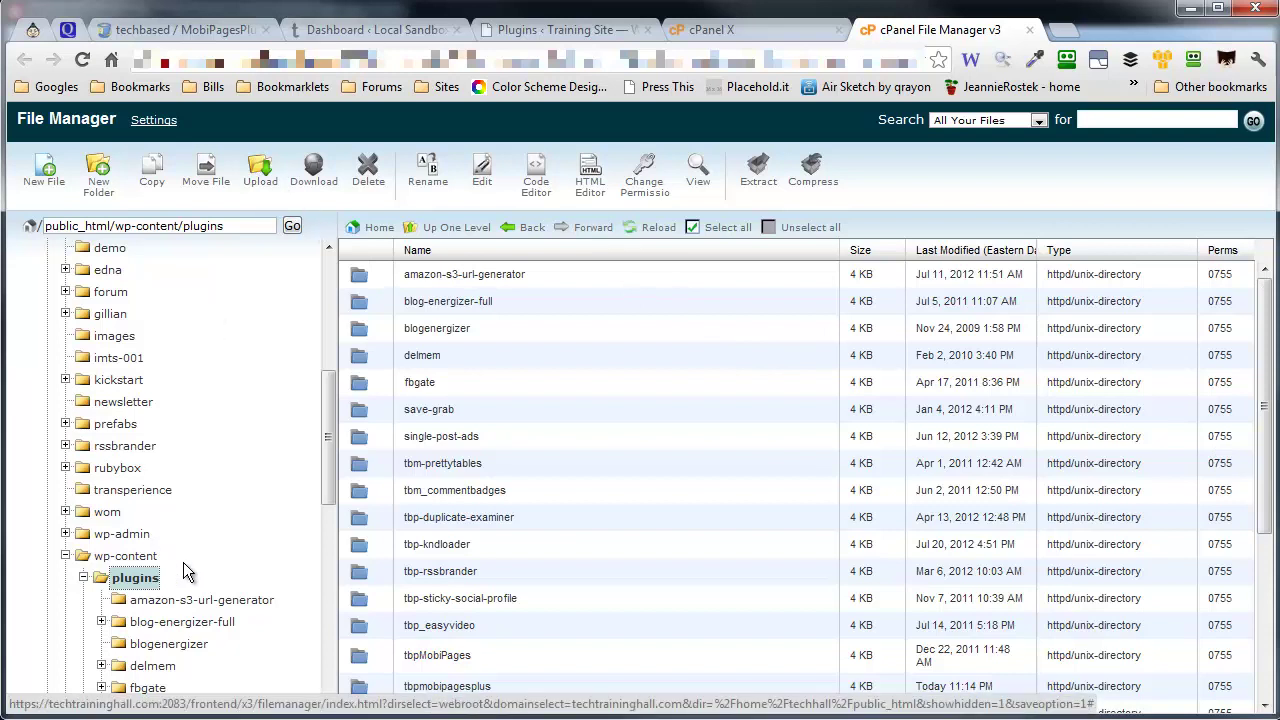
Upload tbpmobipagesplus-0.1.4.zip to the plugins folder and select it in the file list.
{"action": "left_click", "coordinate": [276, 183]}
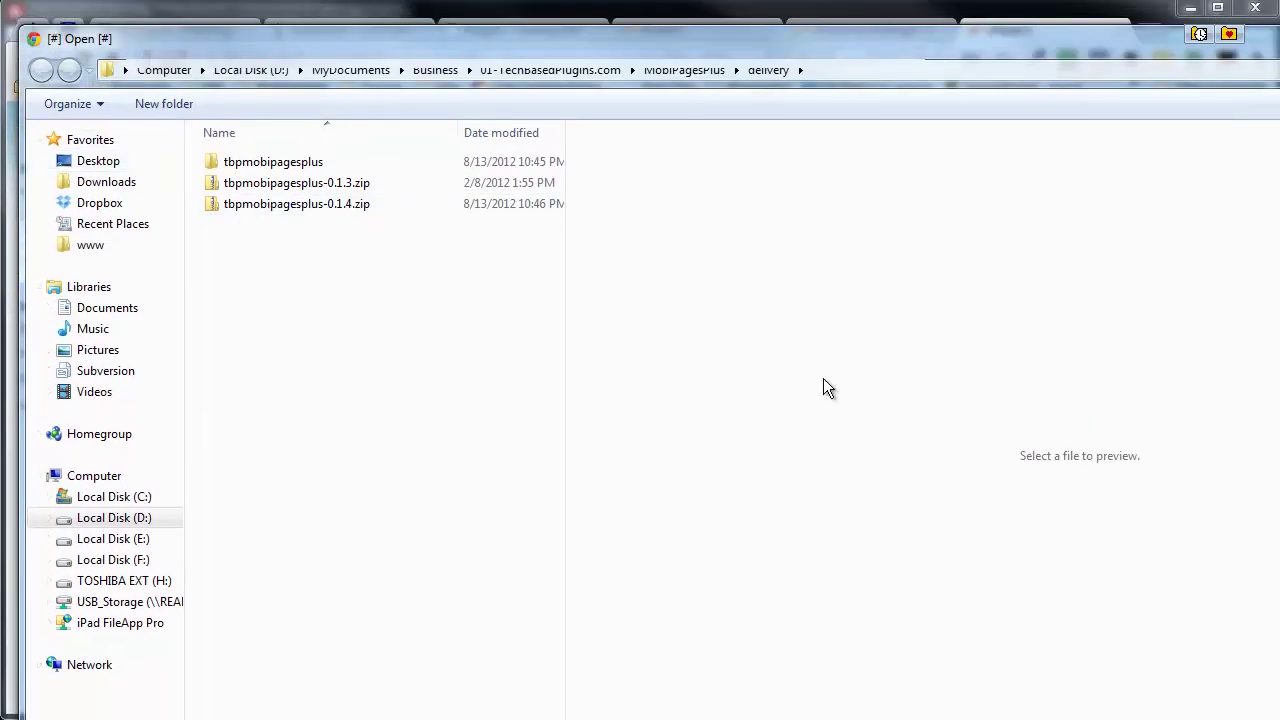
{"action": "left_click", "coordinate": [299, 207]}
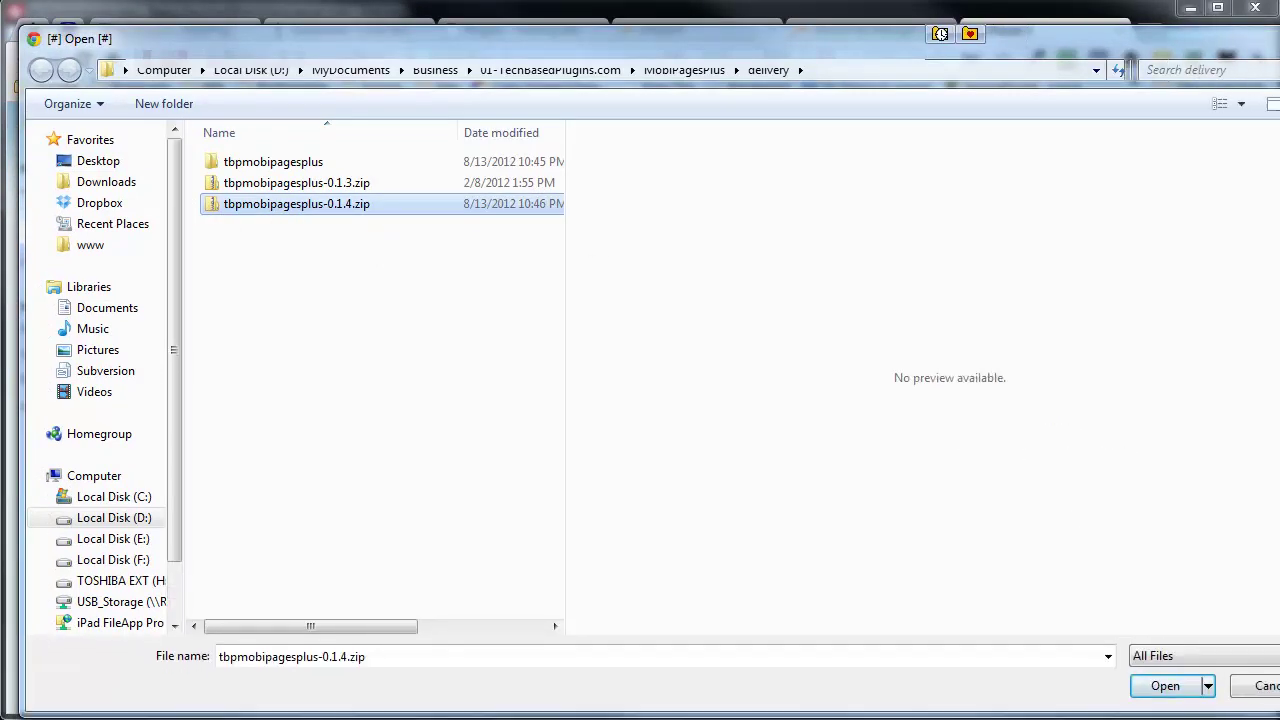
{"action": "left_click", "coordinate": [1165, 686]}
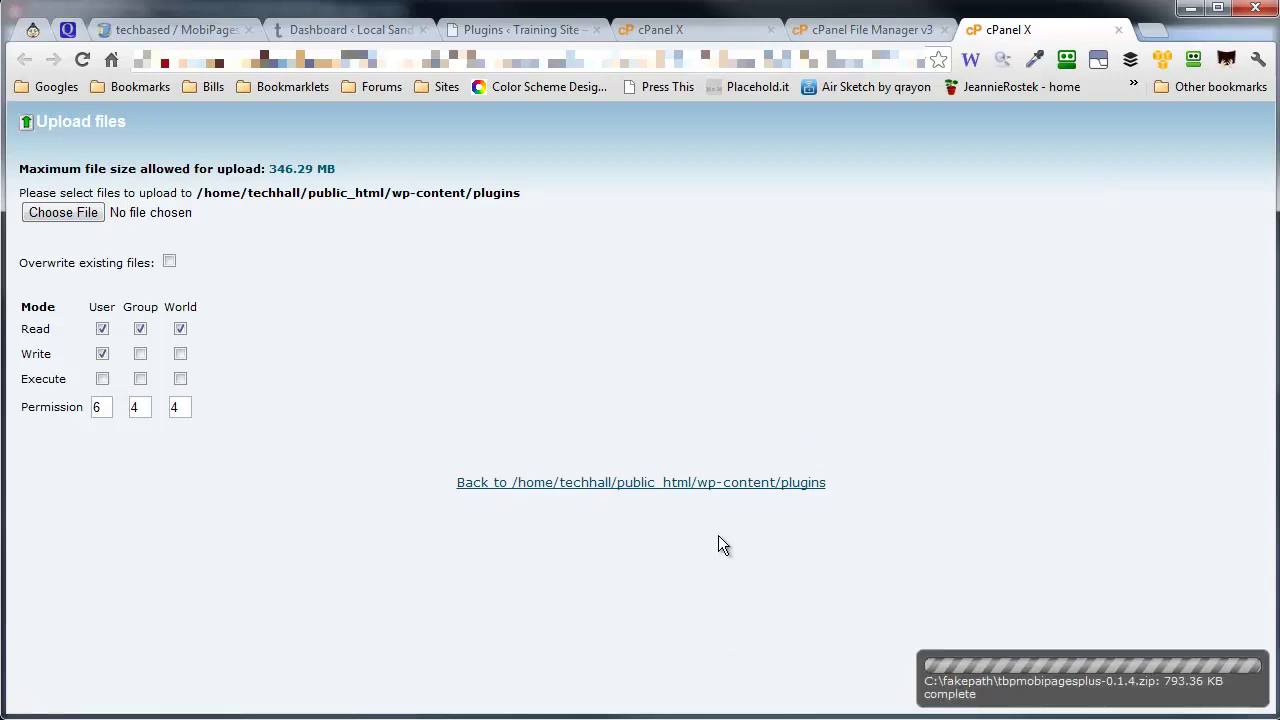
{"action": "left_click", "coordinate": [694, 483]}
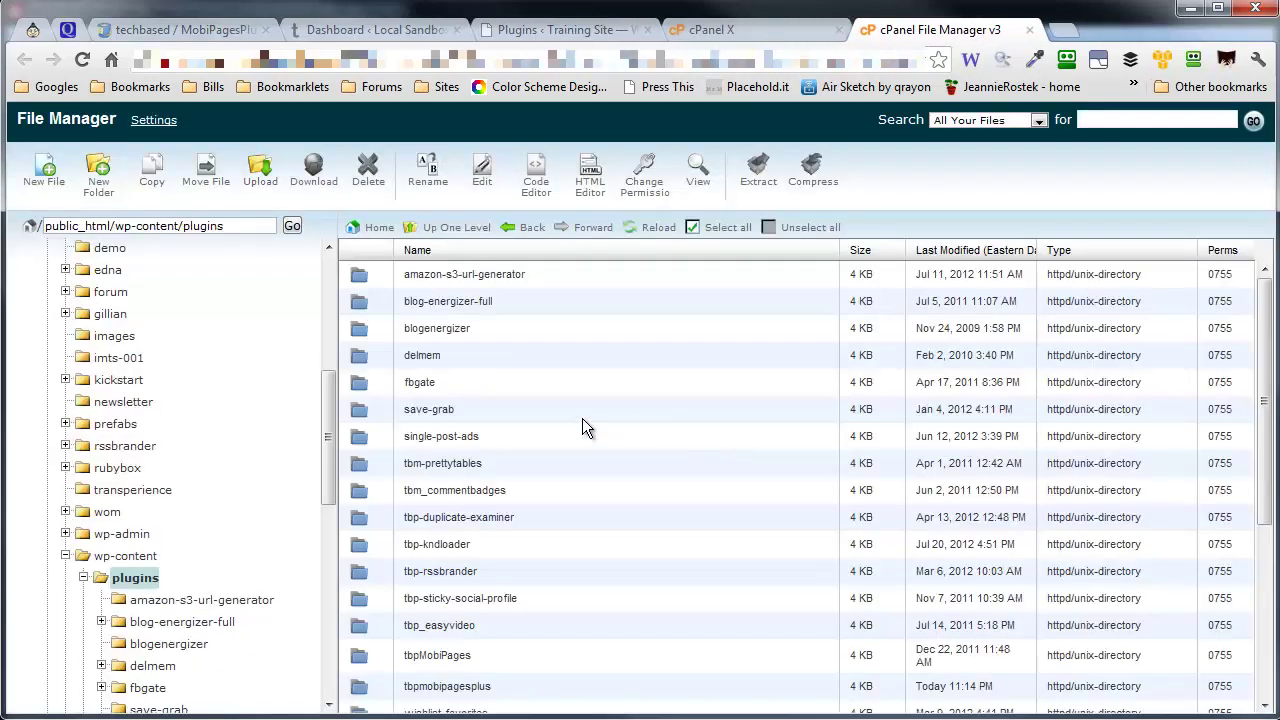
{"action": "scroll", "coordinate": [584, 421], "scroll_direction": "down", "scroll_amount": 3}
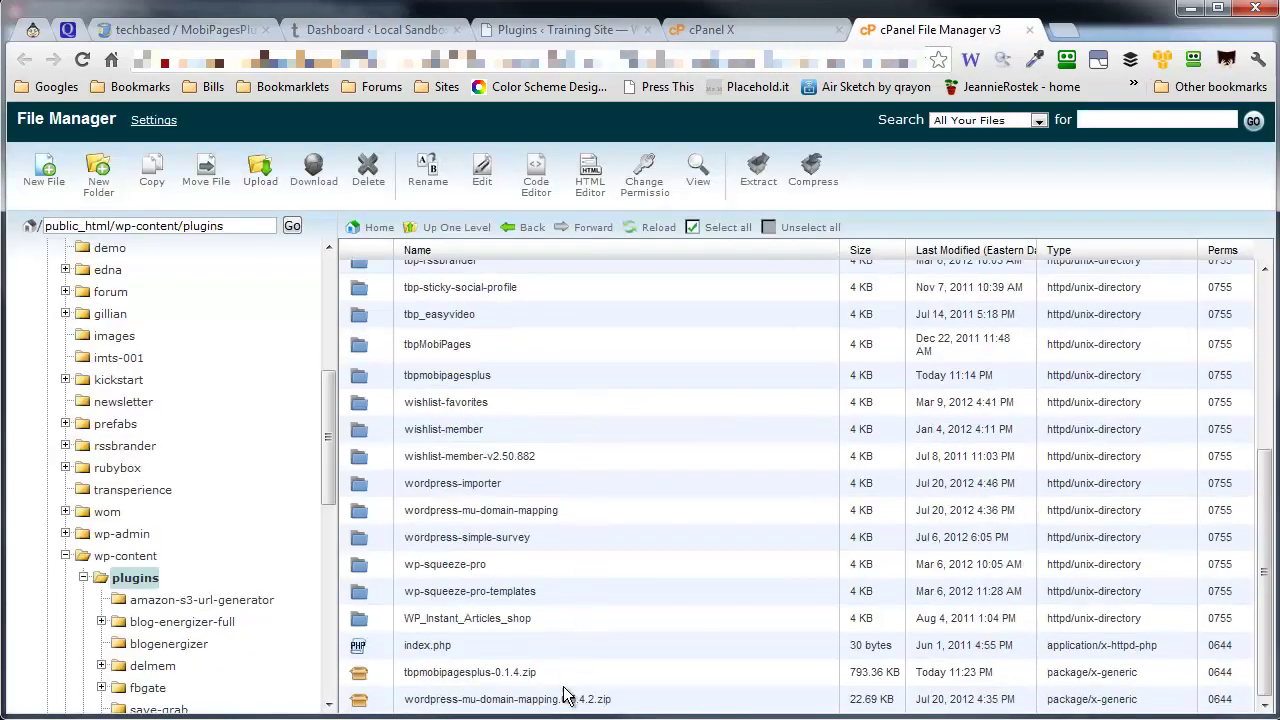
{"action": "left_click", "coordinate": [378, 678]}
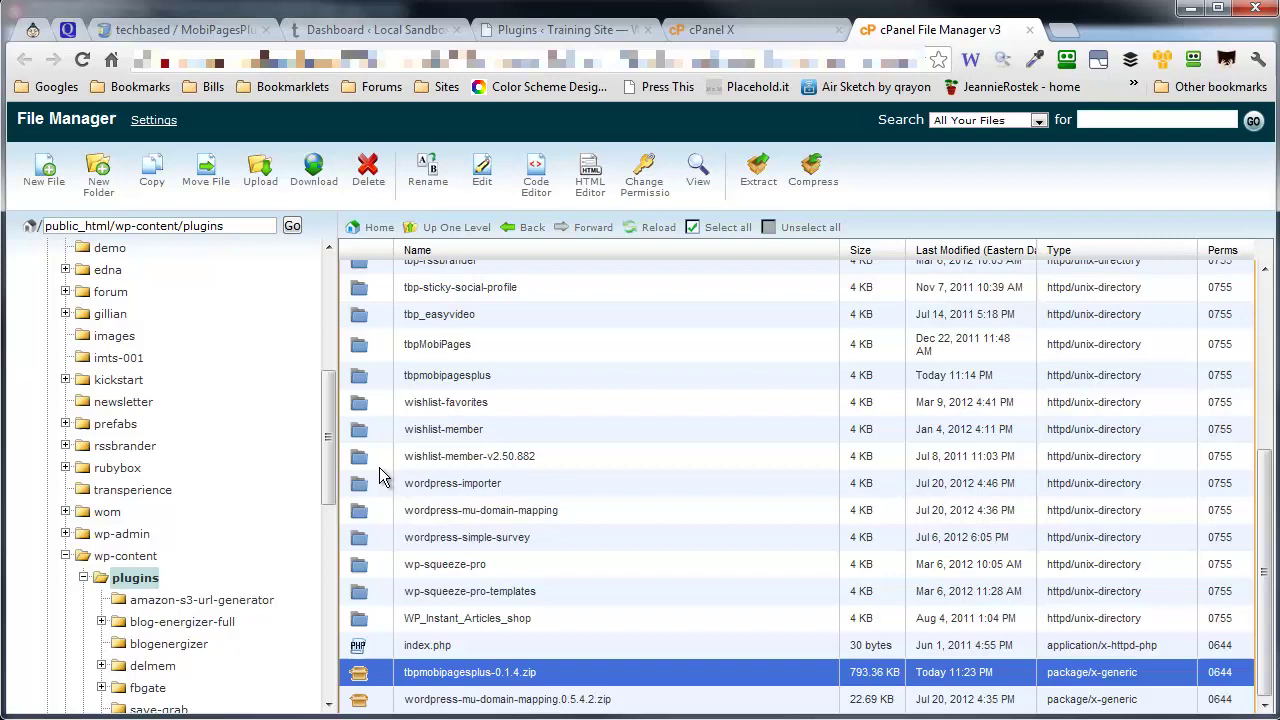
Delete the old tbpmobipagesplus folder from the plugins directory.
{"action": "left_click", "coordinate": [375, 385]}
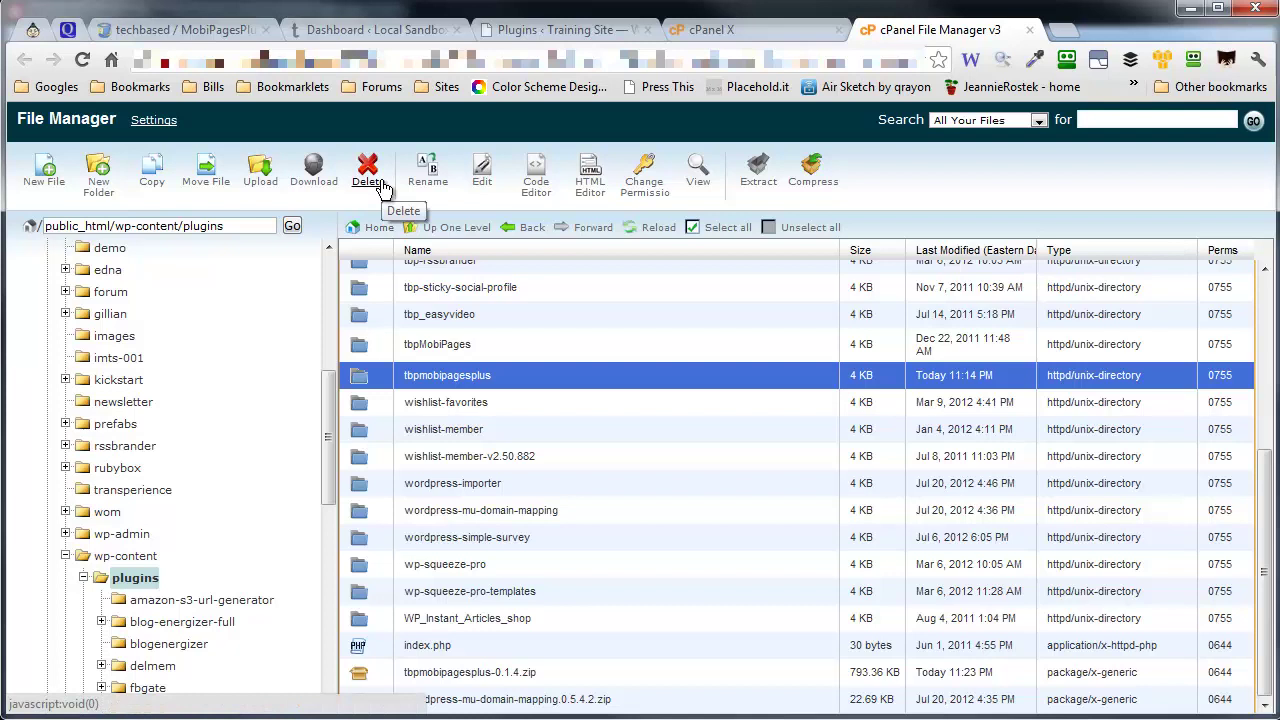
{"action": "left_click", "coordinate": [369, 380]}
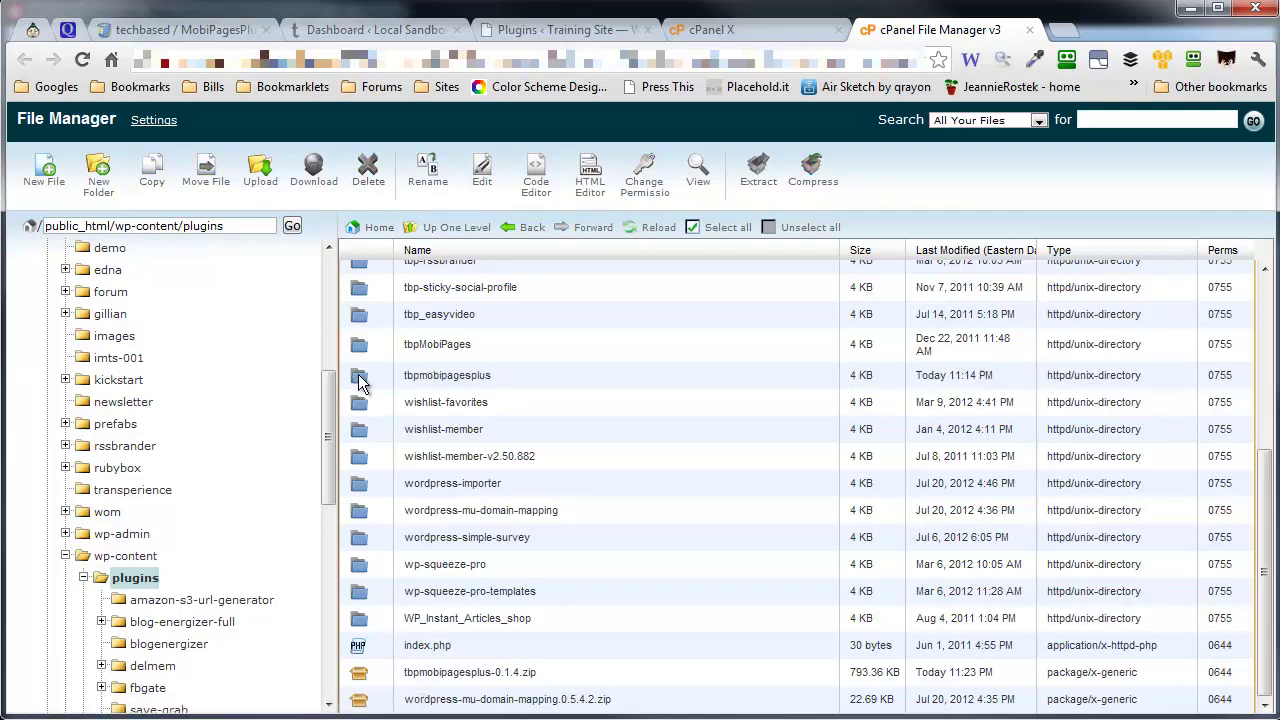
{"action": "left_click", "coordinate": [352, 380]}
{"action": "left_click", "coordinate": [378, 178]}
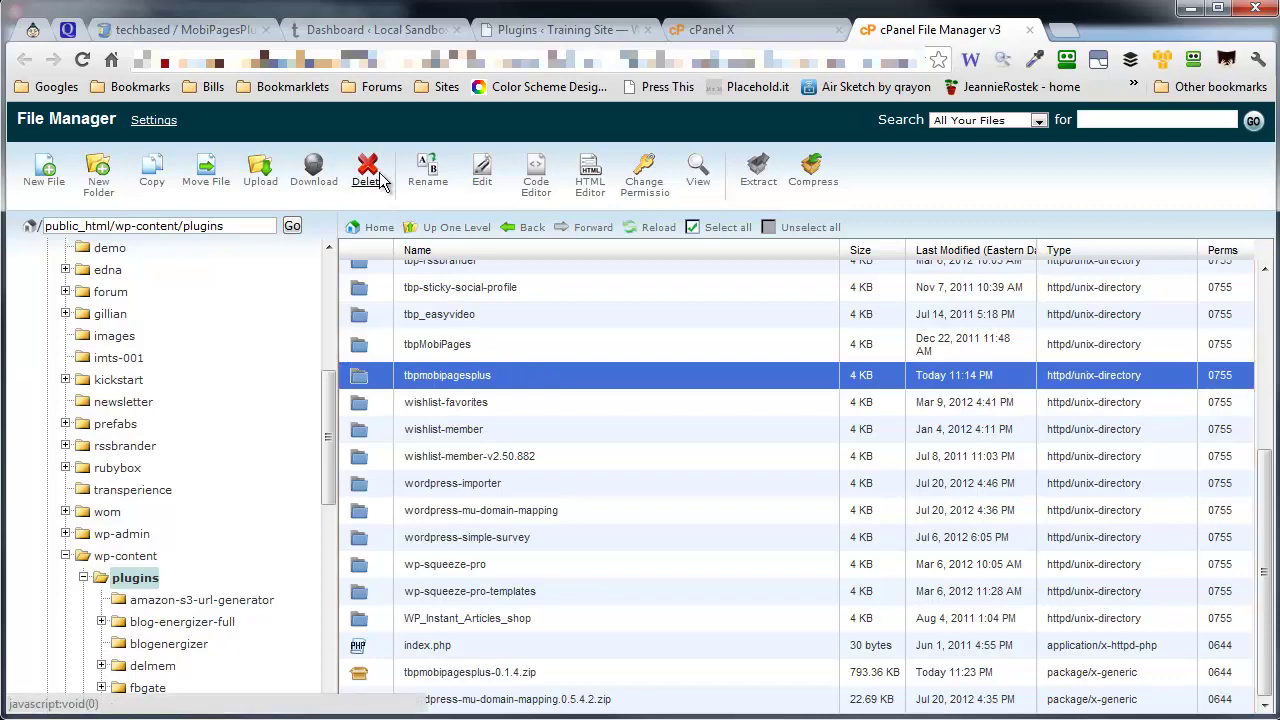
{"action": "left_click", "coordinate": [775, 465]}
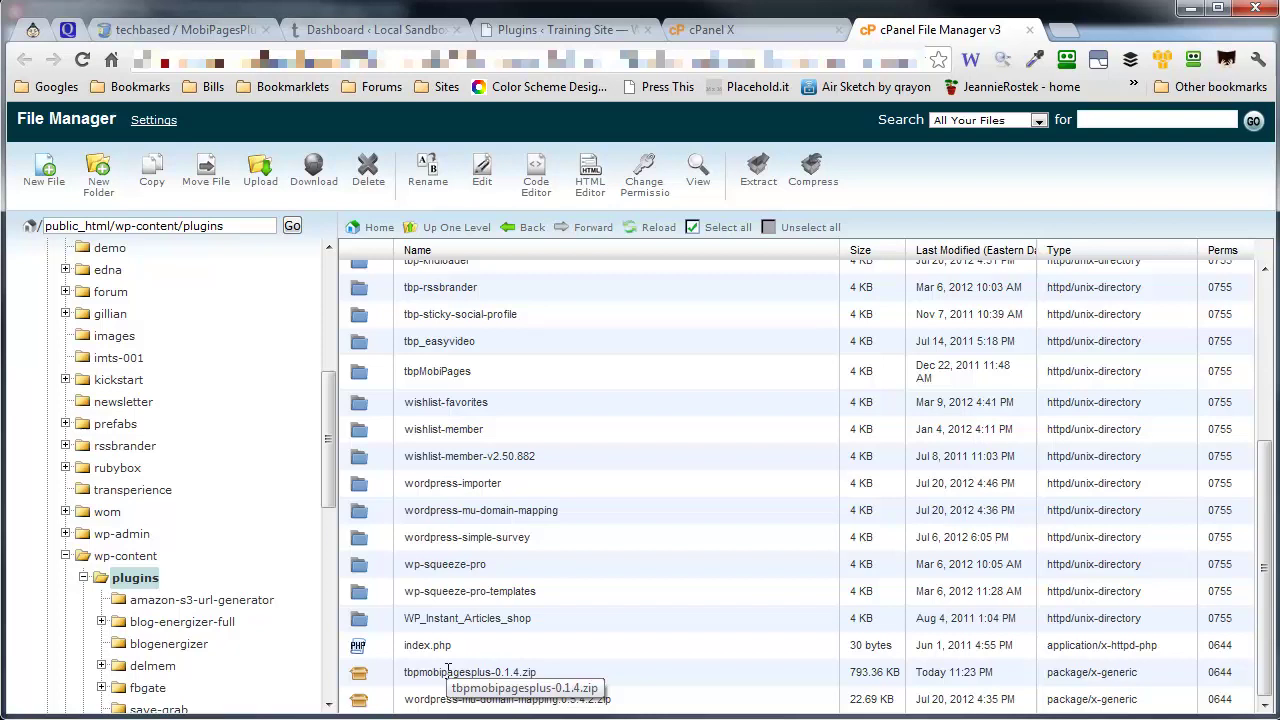
Extract tbpmobipagesplus-0.1.4.zip into /public_html/wp-content/plugins and dismiss the extraction results.
{"action": "left_click", "coordinate": [376, 681]}
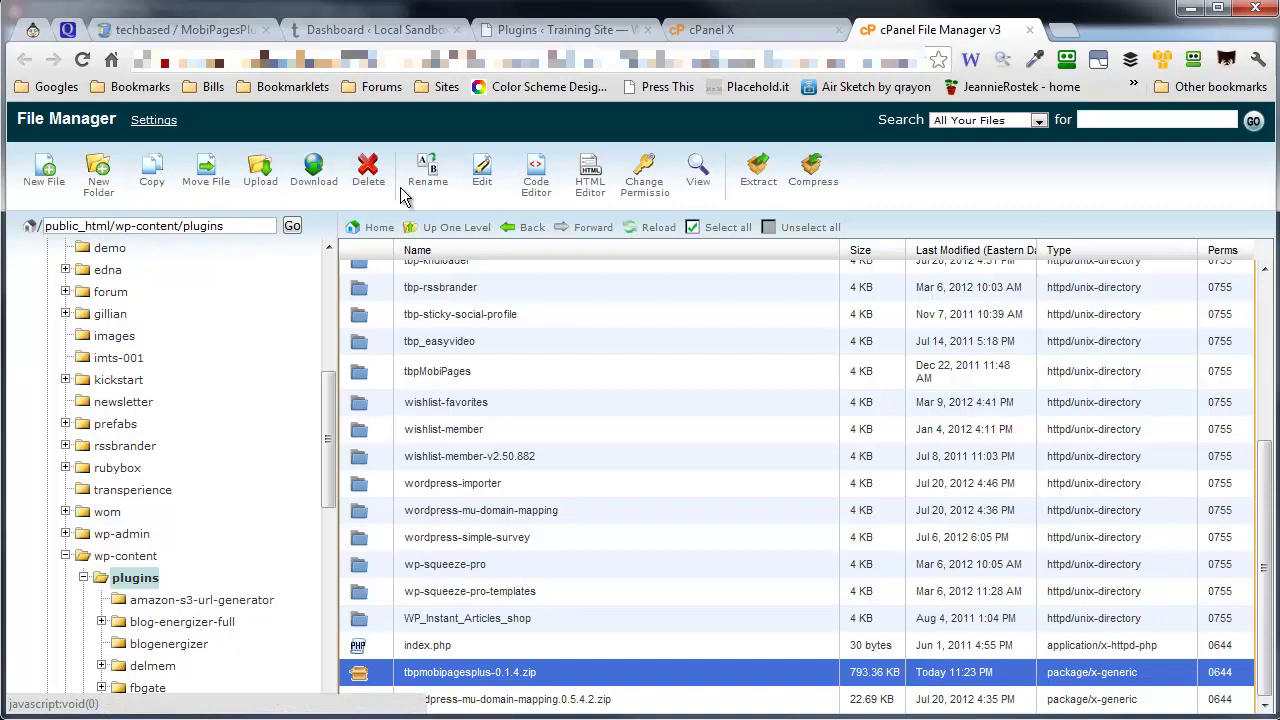
{"action": "left_click", "coordinate": [758, 172]}
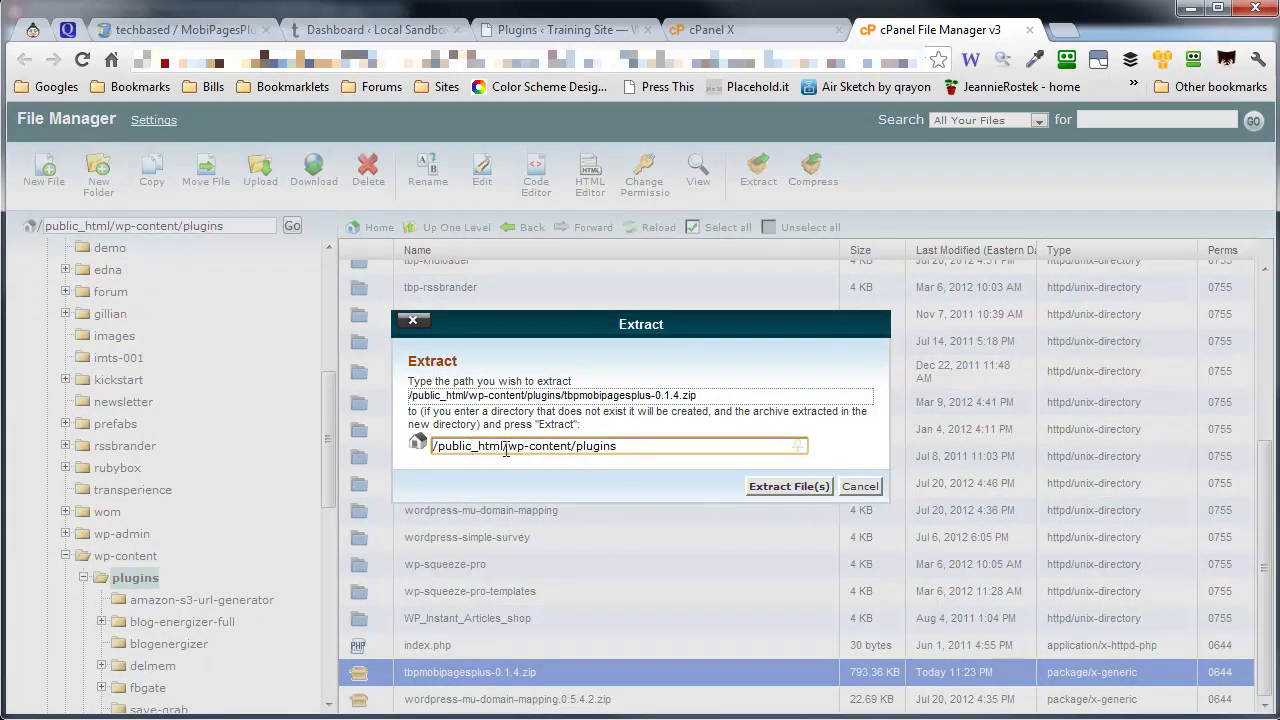
{"action": "left_click_drag", "start_coordinate": [511, 447], "coordinate": [636, 448]}
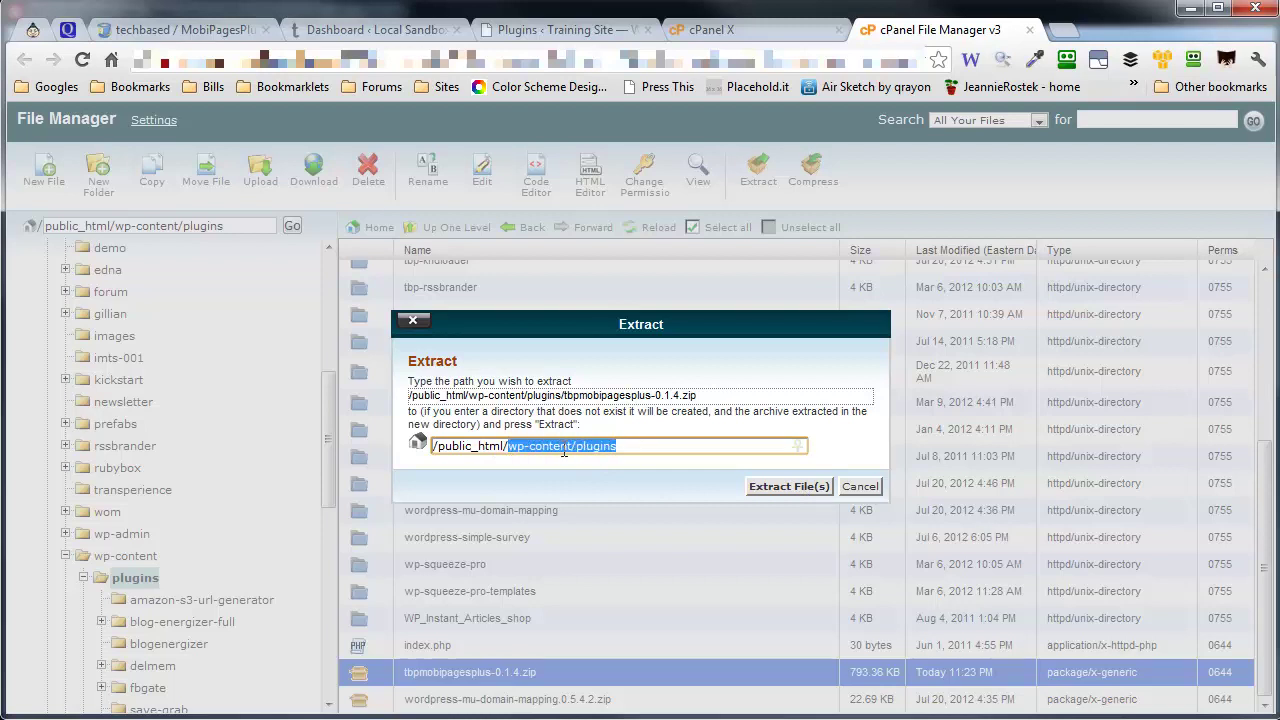
{"action": "left_click", "coordinate": [763, 486]}
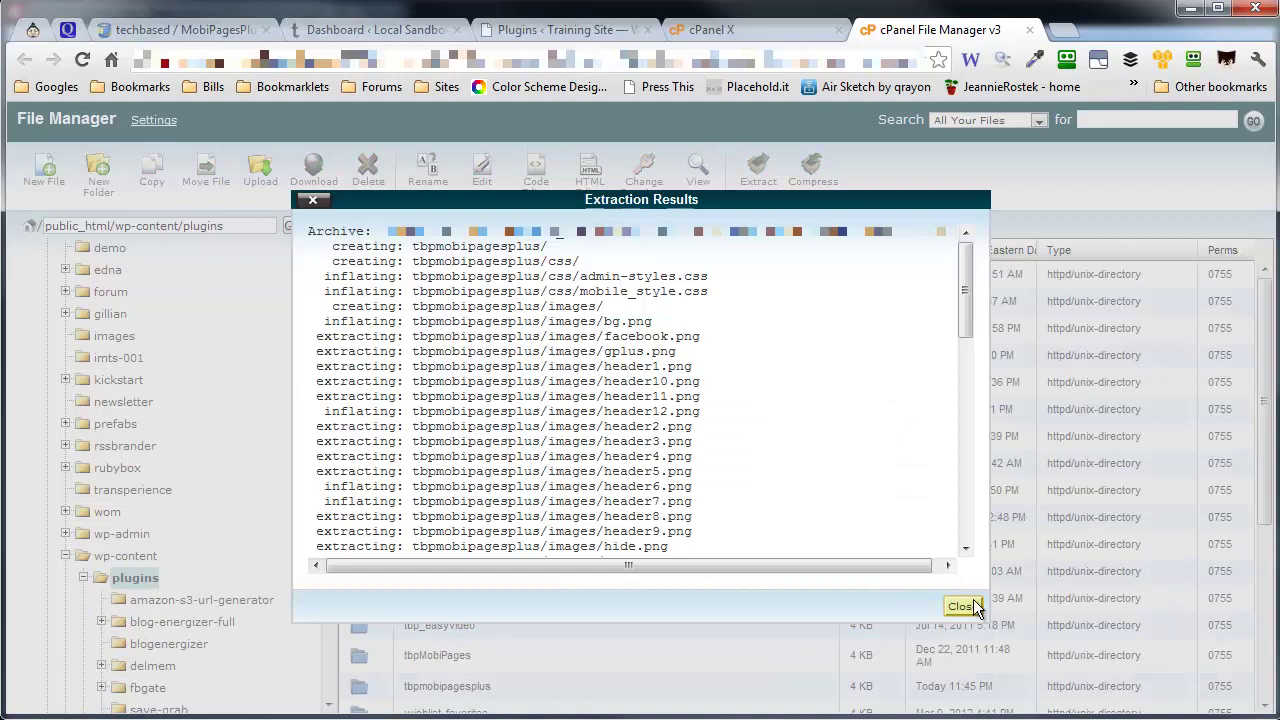
{"action": "left_click", "coordinate": [960, 606]}
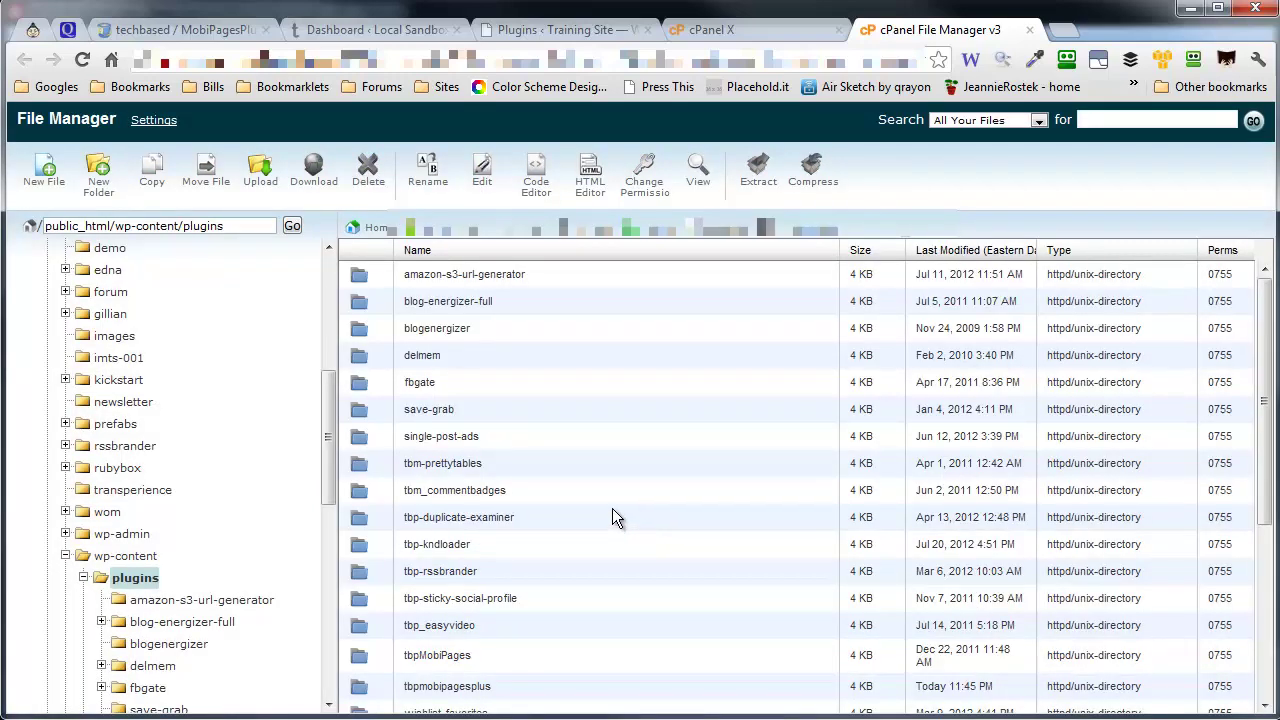
Locate the extracted tbpmobipagesplus folder and check the MobiPages Plus version in the reloaded WordPress list of active plugins.
{"action": "scroll", "coordinate": [614, 517], "scroll_direction": "down", "scroll_amount": 3}
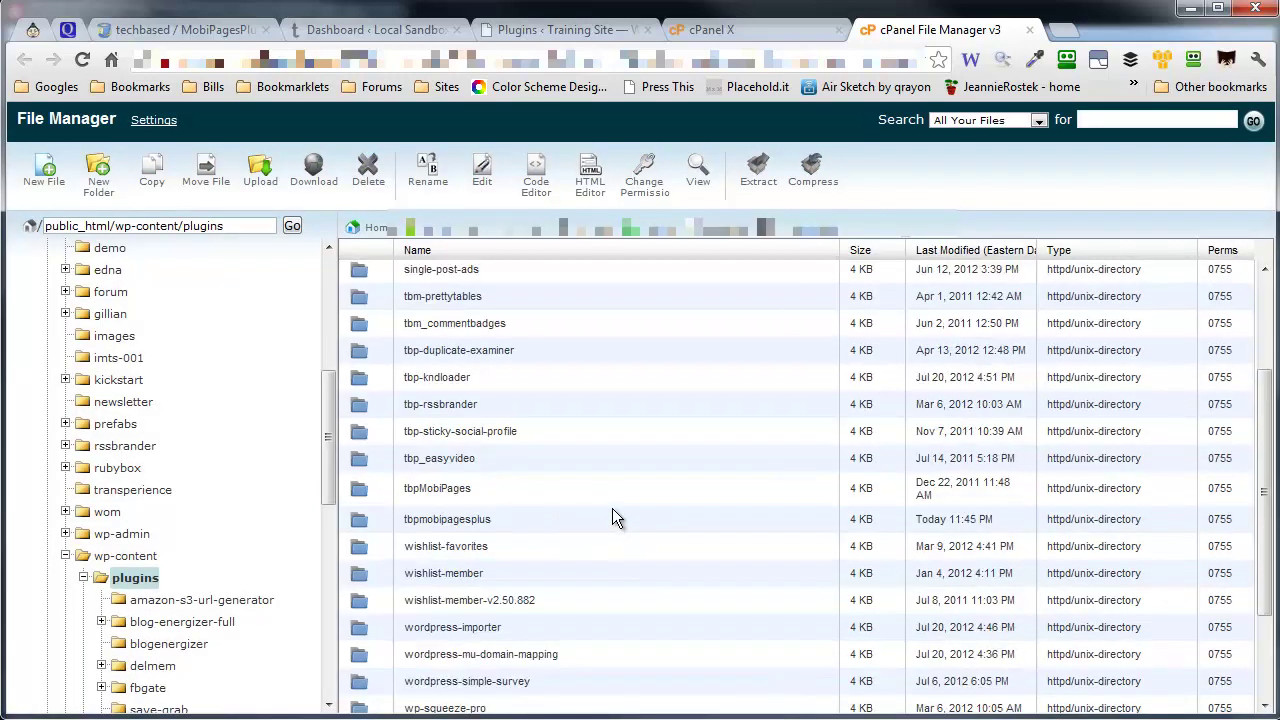
{"action": "left_click", "coordinate": [428, 518]}
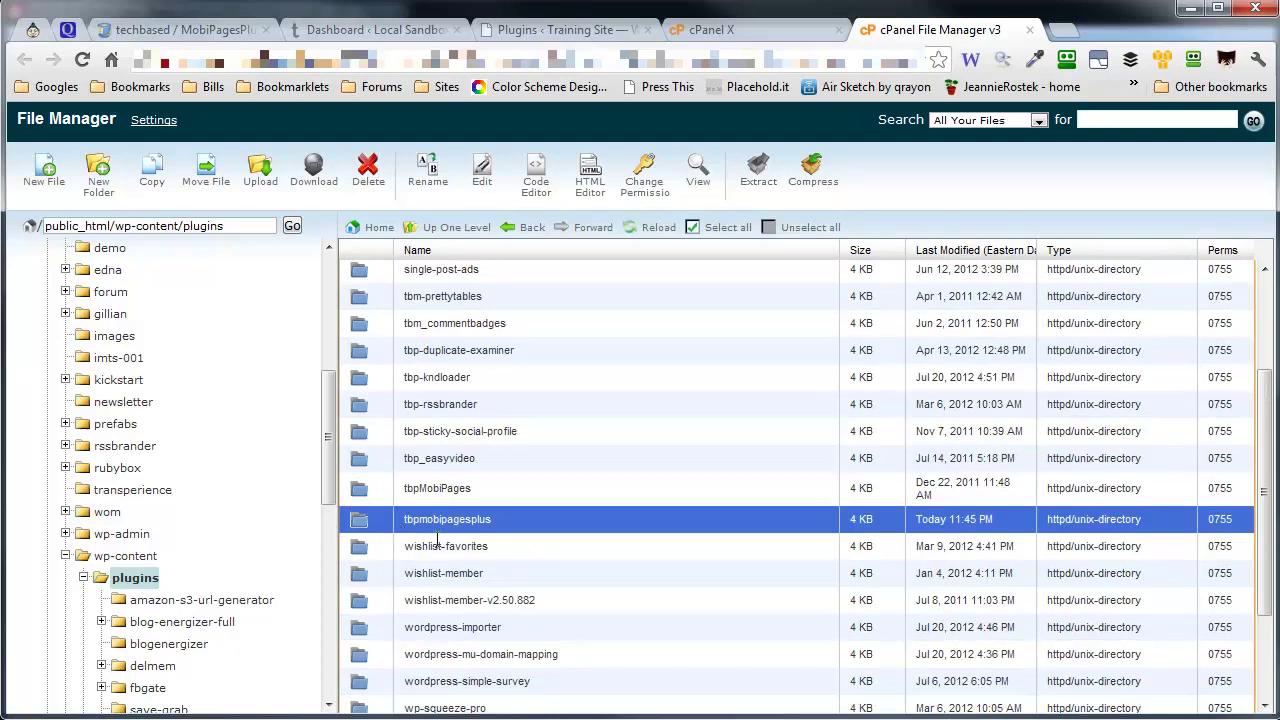
{"action": "left_click", "coordinate": [503, 32]}
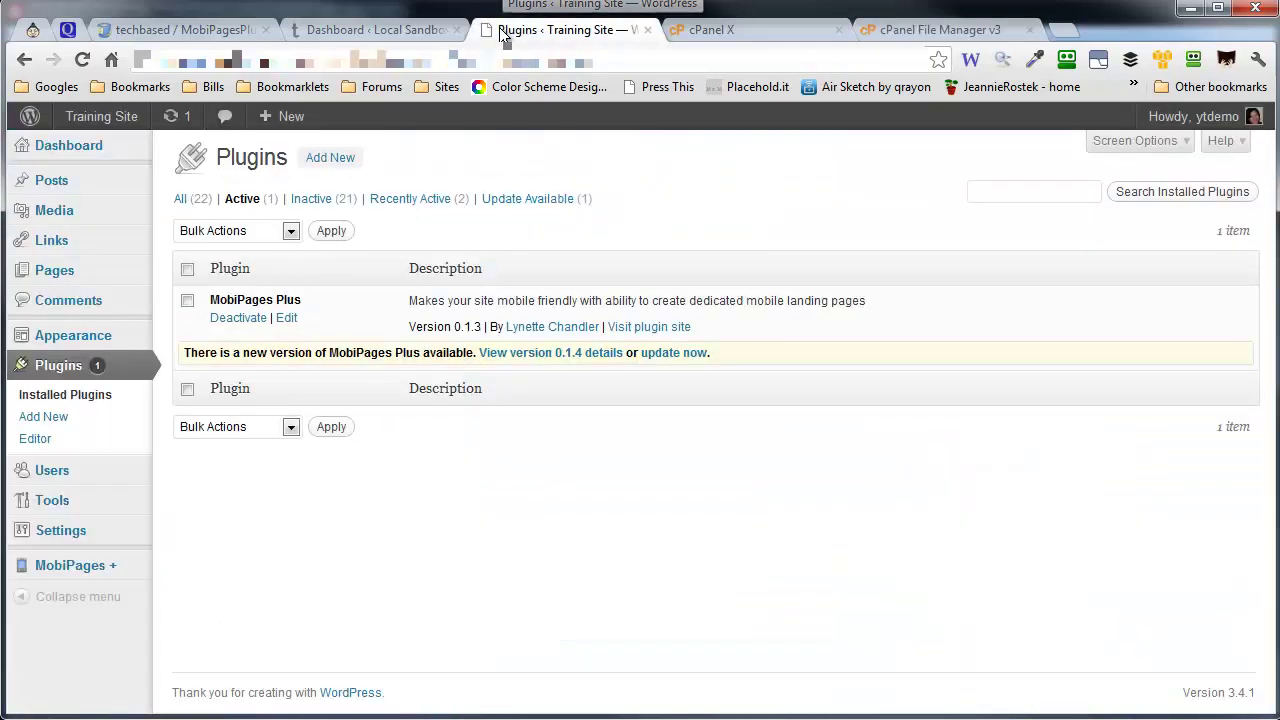
{"action": "left_click", "coordinate": [252, 199]}
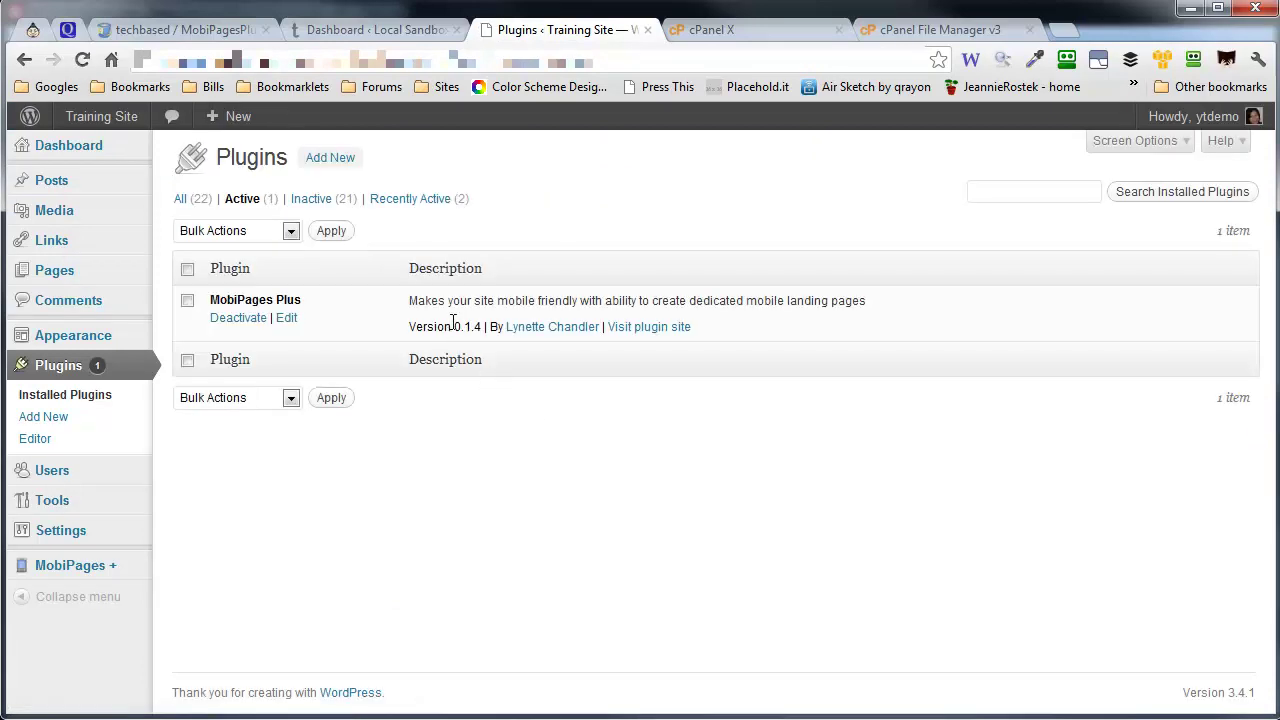
Return to cPanel File Manager and delete the leftover tbpmobipagesplus-0.1.4.zip archive from the plugins folder.
{"action": "left_click", "coordinate": [890, 35]}
{"action": "scroll", "coordinate": [659, 572], "scroll_direction": "down", "scroll_amount": 3}
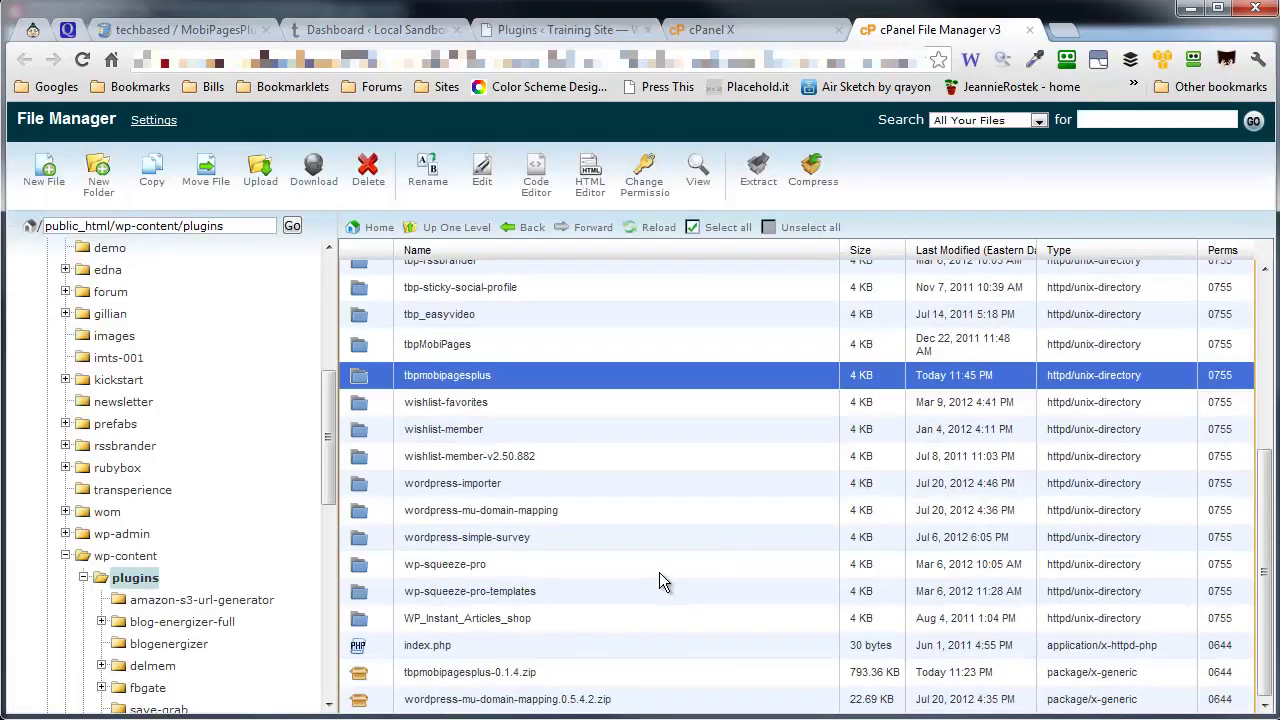
{"action": "left_click", "coordinate": [368, 676]}
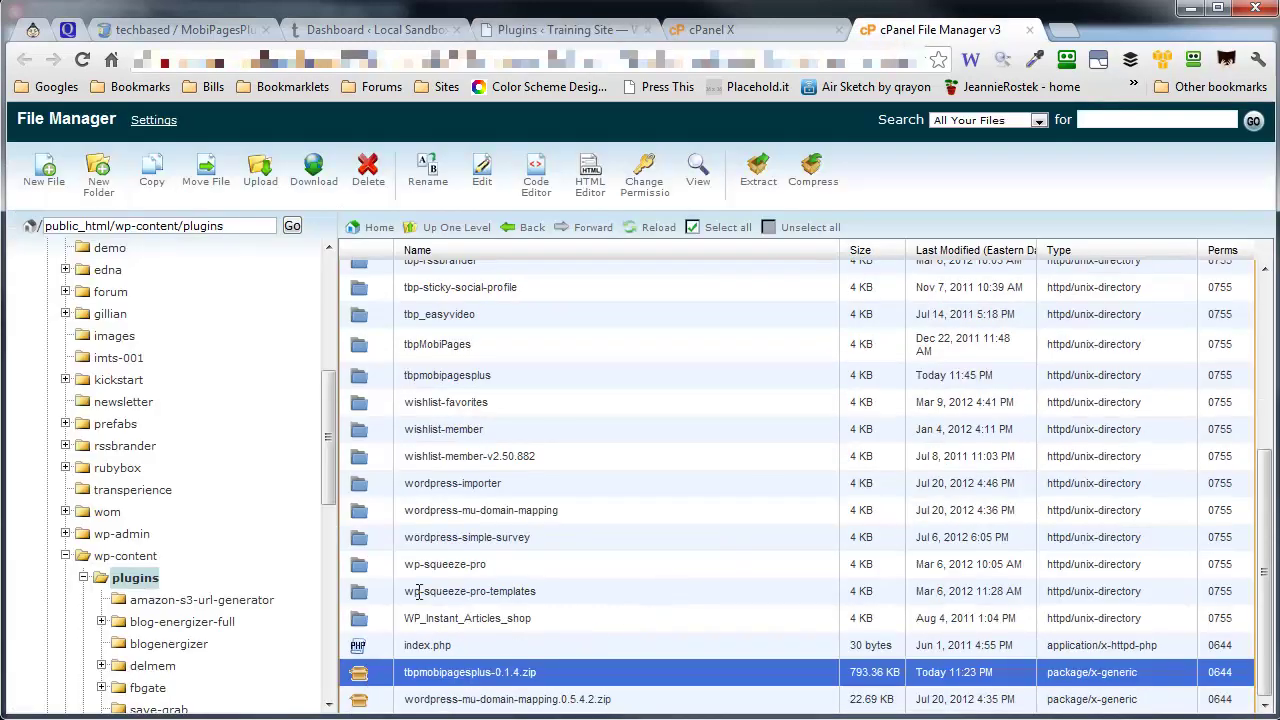
{"action": "left_click", "coordinate": [368, 172]}
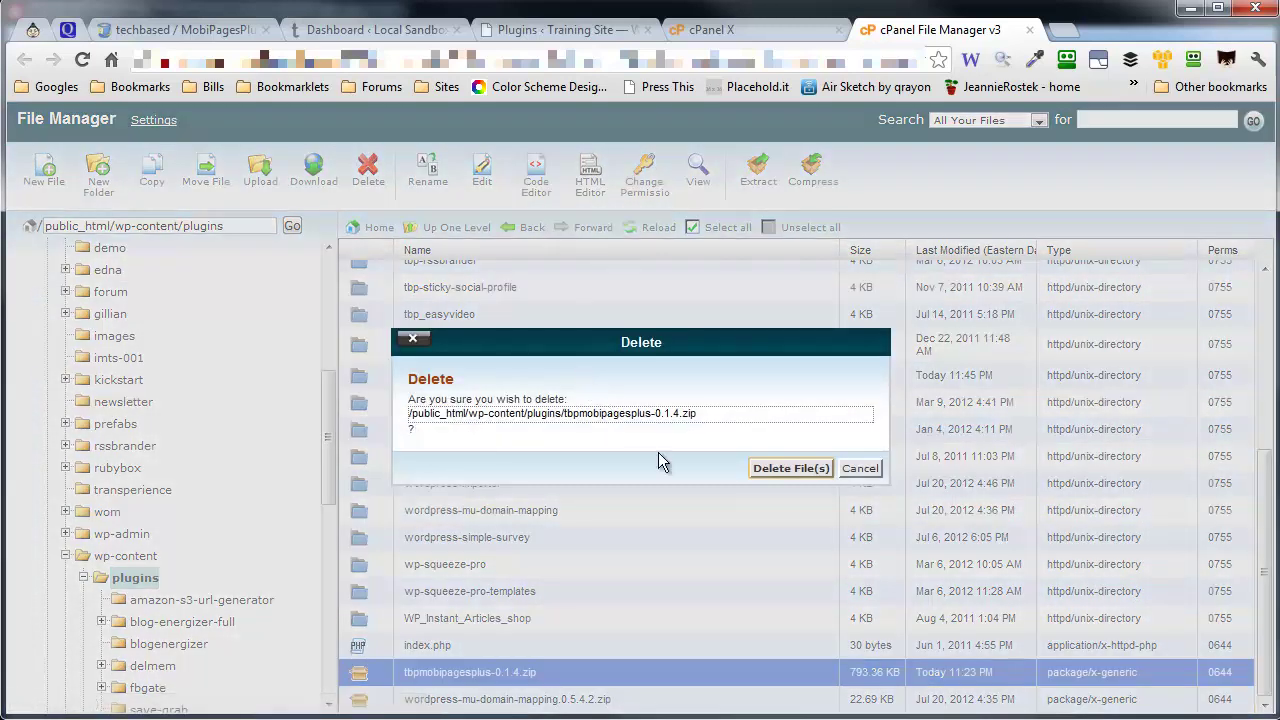
{"action": "left_click", "coordinate": [804, 468]}
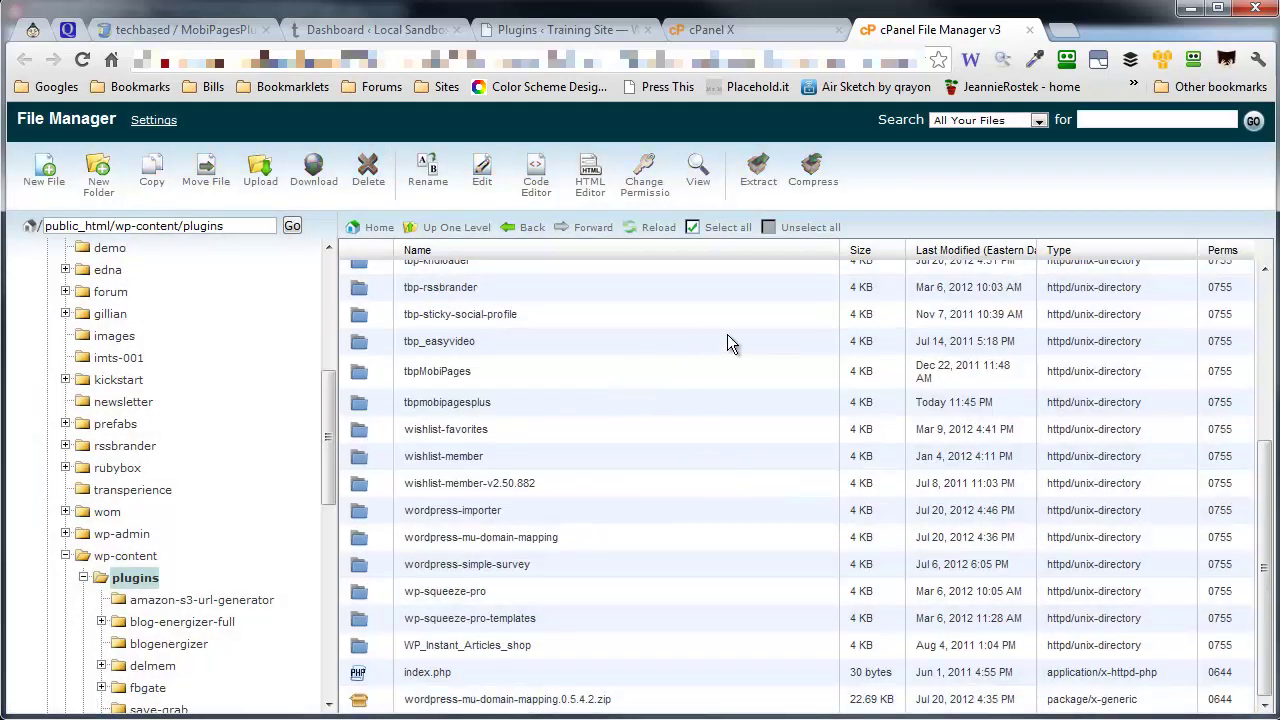